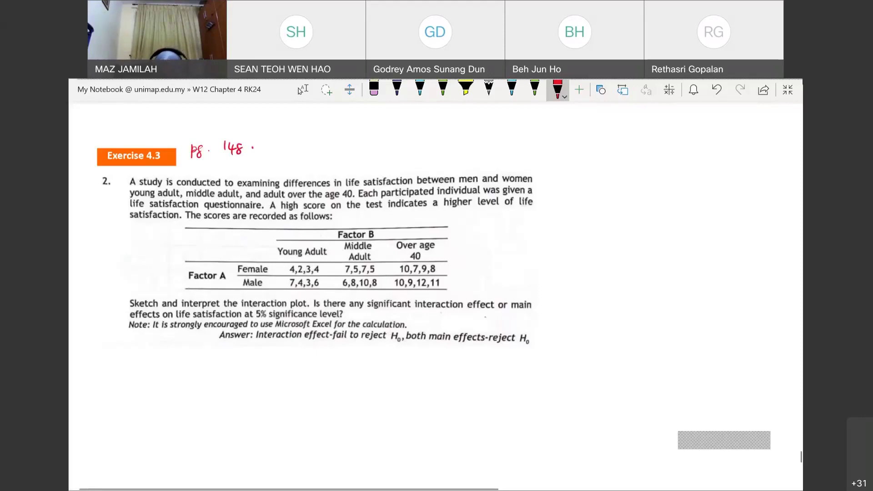
Step: Switch to the 2 Way ANOVA Example workbook in Excel, enlarge the Exercise 4.3 sheet to 110%, and choose the thin red ink pen
left_click(788, 93)
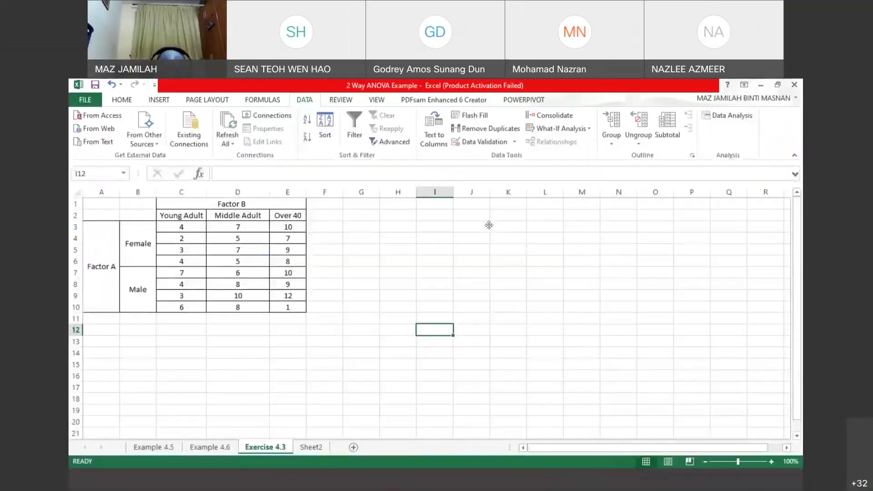
left_click(773, 462)
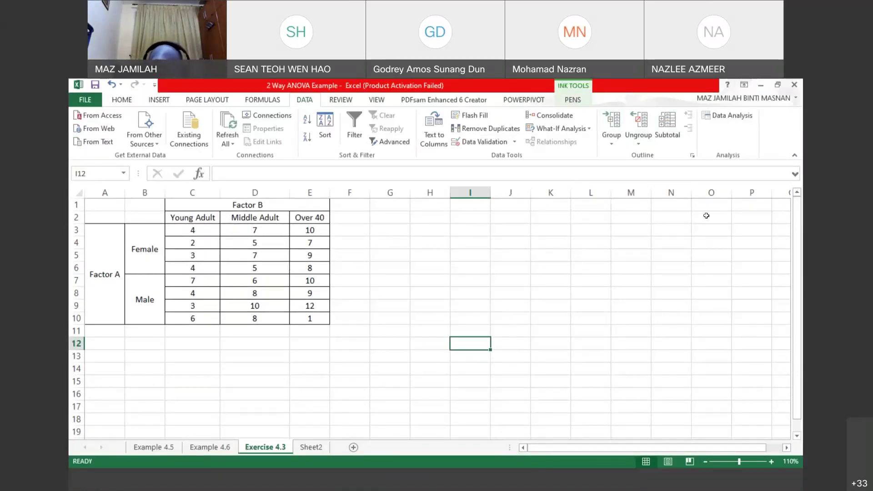
left_click(572, 101)
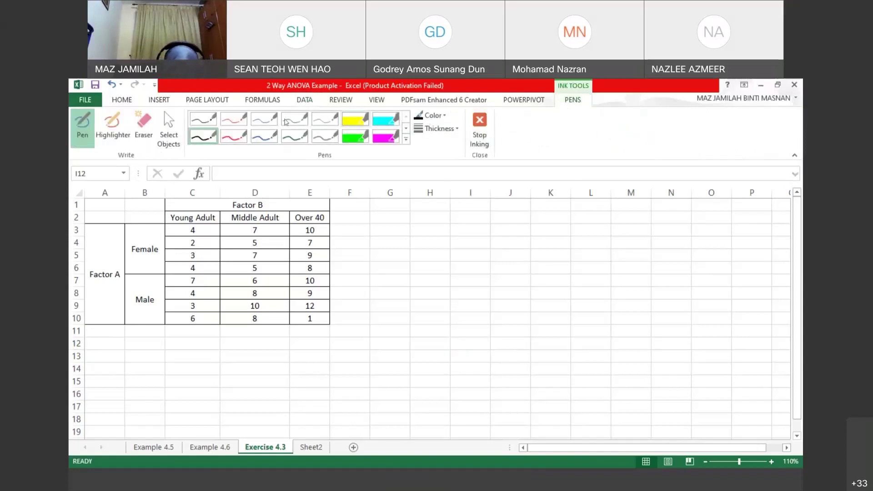
left_click(234, 119)
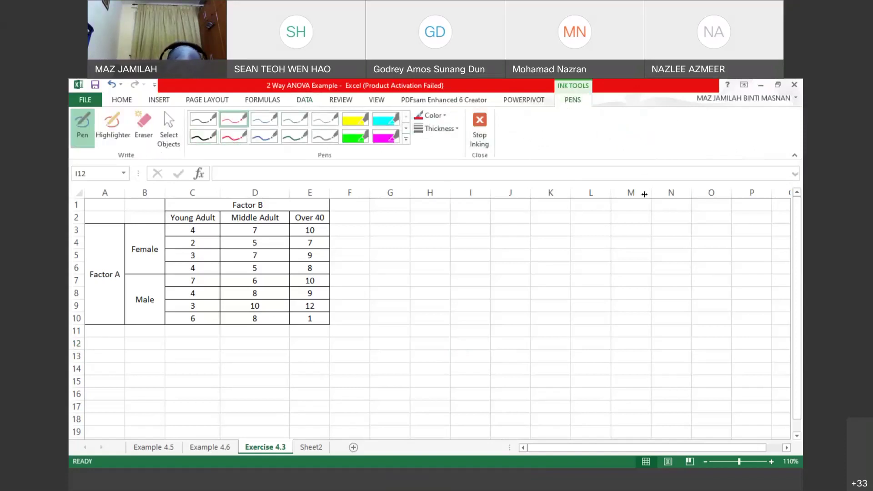
Step: Handwrite r = 4 in red ink below the data table, and start the line a = beneath it
left_click_drag(130, 339, 143, 345)
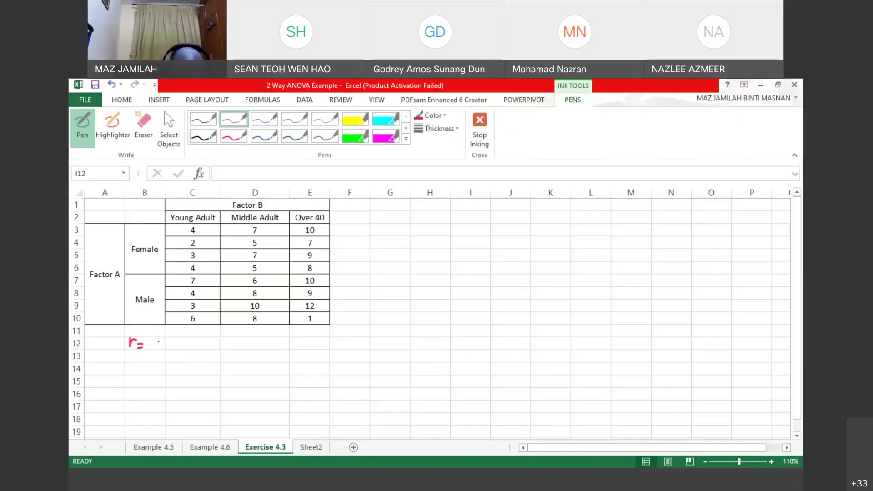
mouse_move(159, 335)
left_mouse_down()
mouse_move(153, 346)
mouse_move(164, 345)
left_mouse_up()
mouse_move(161, 338)
left_mouse_down()
mouse_move(160, 351)
mouse_move(132, 358)
left_mouse_up()
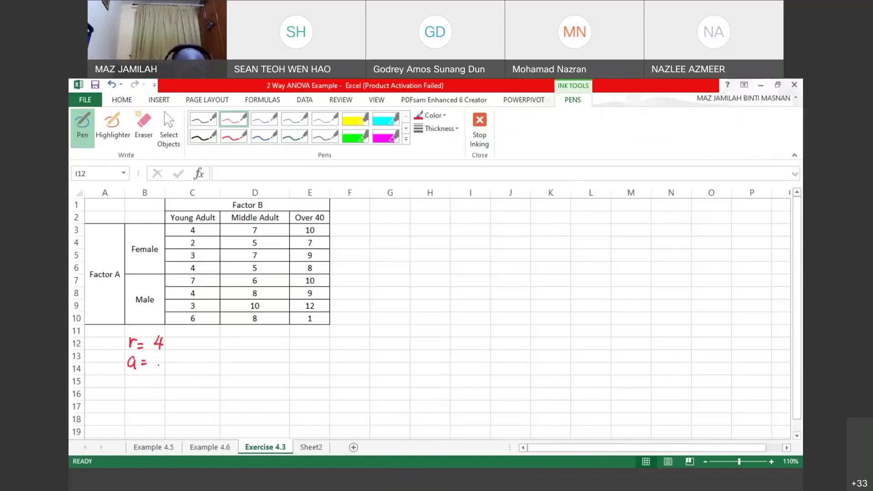
Step: Underline Factor A, mark Female and Male with circled 1 and 2, and complete the note a = 2
left_click_drag(97, 285, 114, 282)
left_click_drag(96, 285, 111, 283)
left_click_drag(142, 232, 143, 244)
mouse_move(145, 231)
left_mouse_down()
mouse_move(139, 242)
mouse_move(146, 231)
left_mouse_up()
left_click_drag(139, 281, 139, 278)
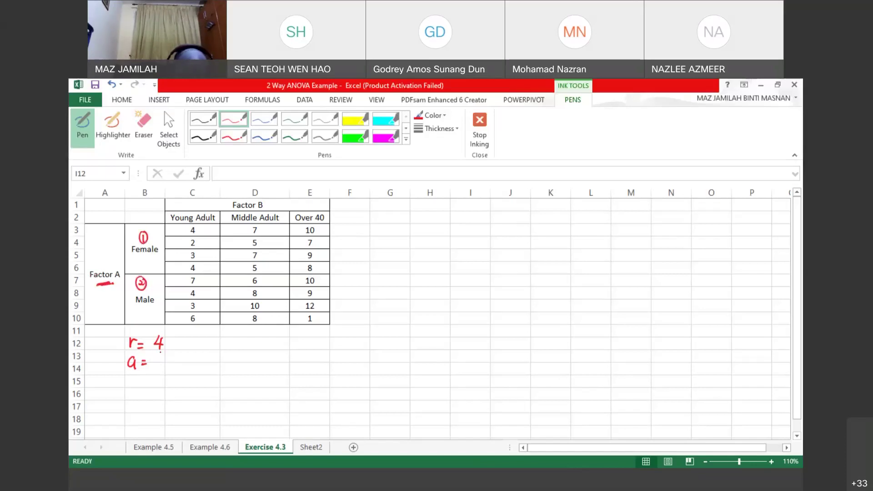
mouse_move(153, 359)
left_mouse_down()
mouse_move(160, 369)
mouse_move(133, 396)
left_mouse_up()
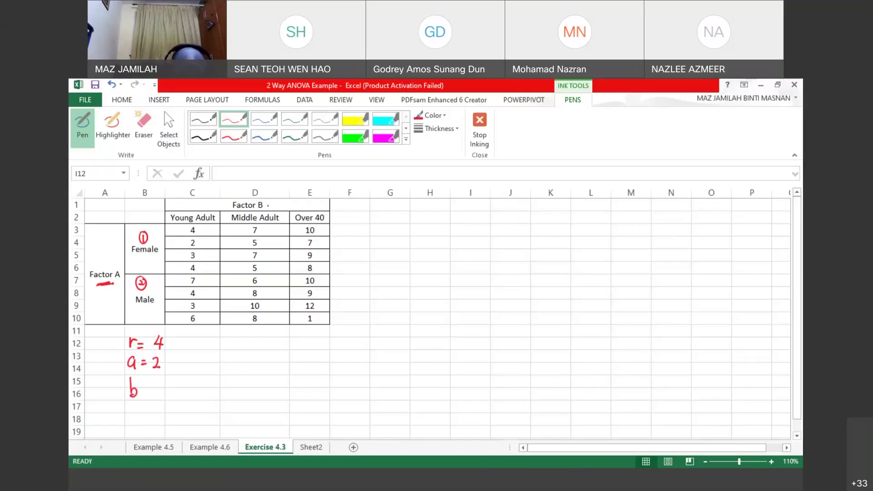
Step: Mark the three Factor B age groups with circled 1, 2 and 3, and write b = 3 below a = 2
left_click_drag(199, 203, 197, 215)
mouse_move(199, 202)
left_mouse_down()
mouse_move(195, 214)
mouse_move(201, 204)
left_mouse_up()
mouse_move(266, 204)
left_mouse_down()
mouse_move(270, 213)
mouse_move(311, 213)
mouse_move(311, 202)
left_mouse_up()
left_click_drag(152, 385, 152, 396)
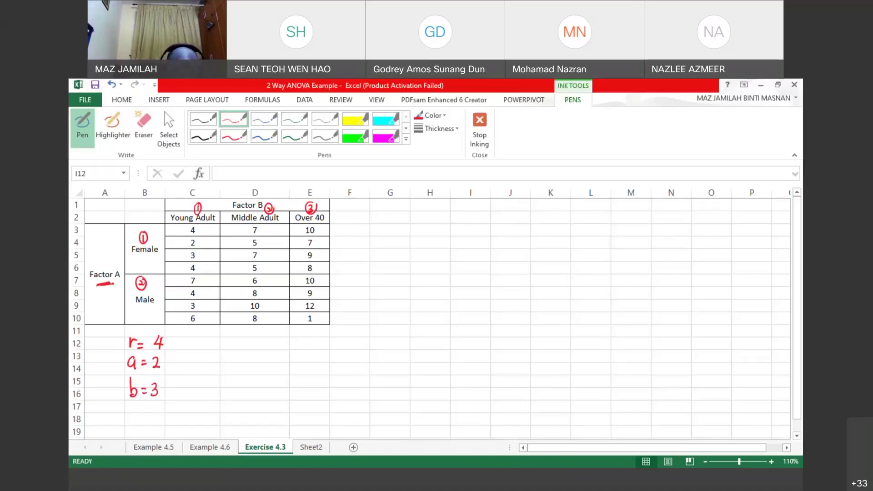
Step: Number the Female Young Adult scores 1 to 4, write 12 beside each gender's rows, and note N = 24 below b = 3
left_click_drag(129, 406, 138, 418)
left_click_drag(144, 409, 148, 413)
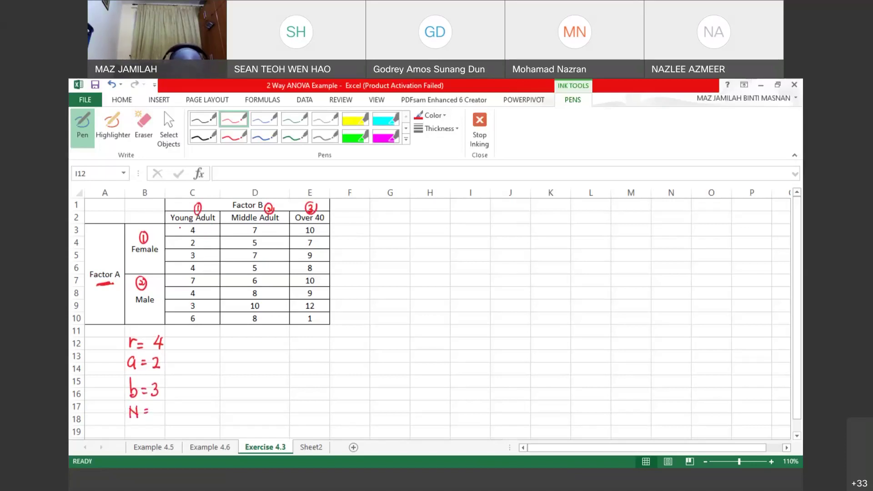
left_click_drag(177, 253, 179, 271)
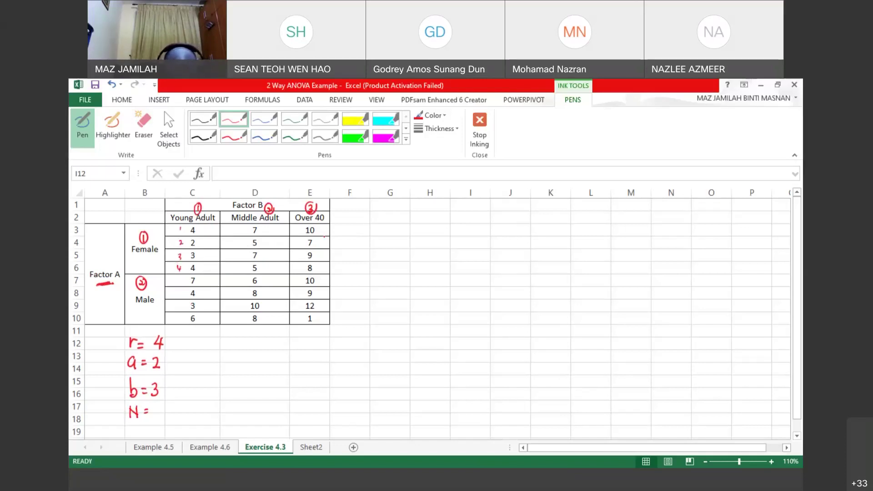
left_click_drag(352, 227, 351, 236)
left_click_drag(356, 229, 362, 235)
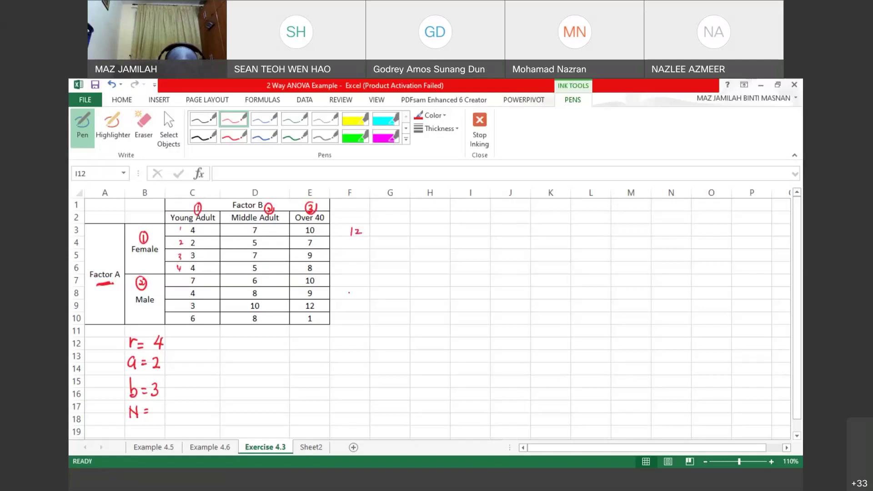
left_click_drag(351, 280, 350, 286)
left_click_drag(353, 281, 360, 287)
left_click_drag(153, 406, 166, 414)
left_click_drag(165, 408, 165, 416)
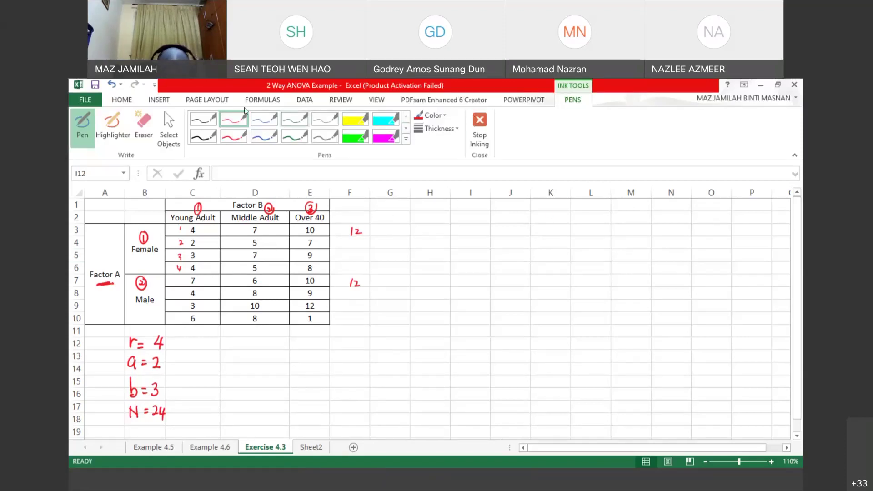
Step: Start the Anova: Two-Factor With Replication analysis and set its input range to the scores in C3:E10
left_click(305, 101)
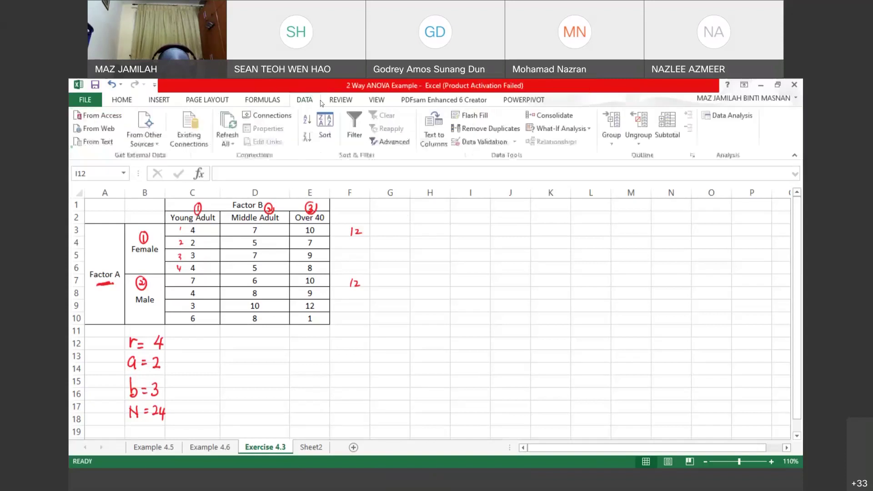
left_click(728, 117)
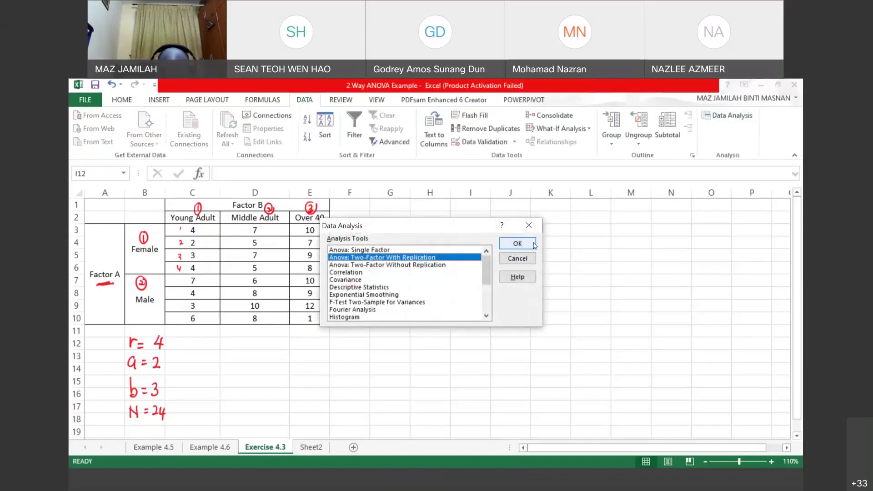
left_click(531, 245)
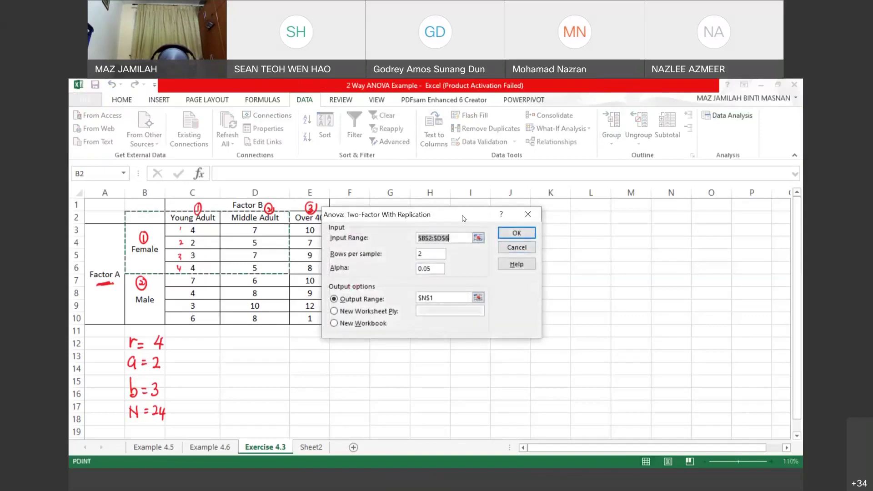
left_click(558, 238)
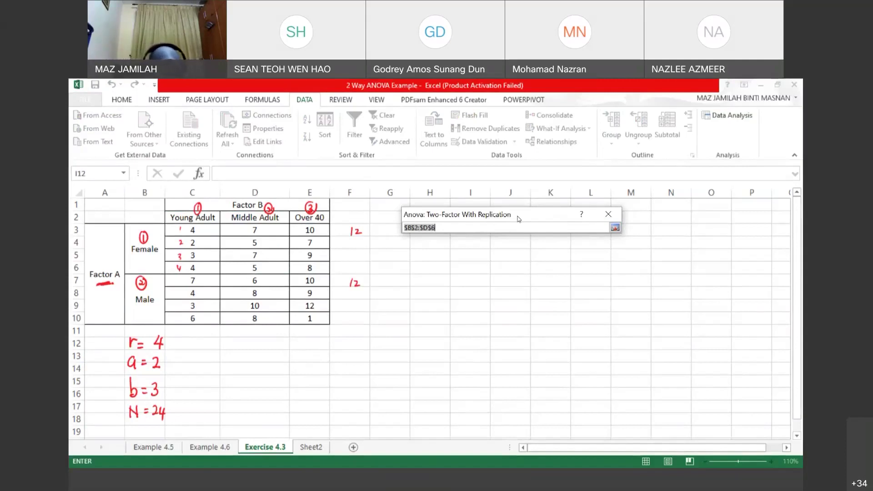
left_click_drag(182, 229, 314, 321)
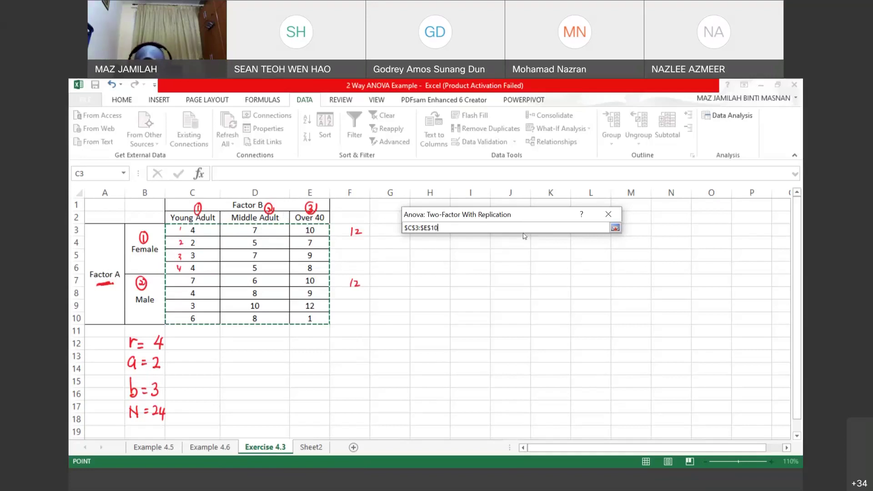
left_click(615, 228)
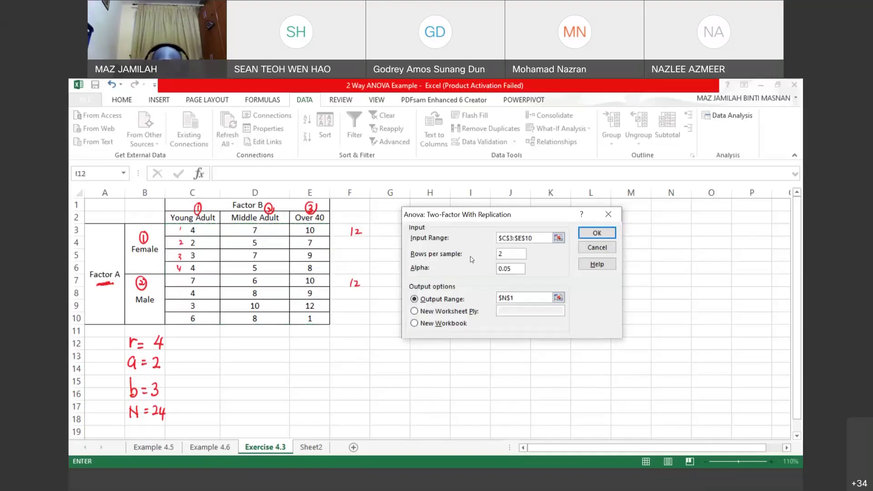
Step: Set the rows per sample to 4 and the output range to G1, and run the two-factor ANOVA
left_click(499, 254)
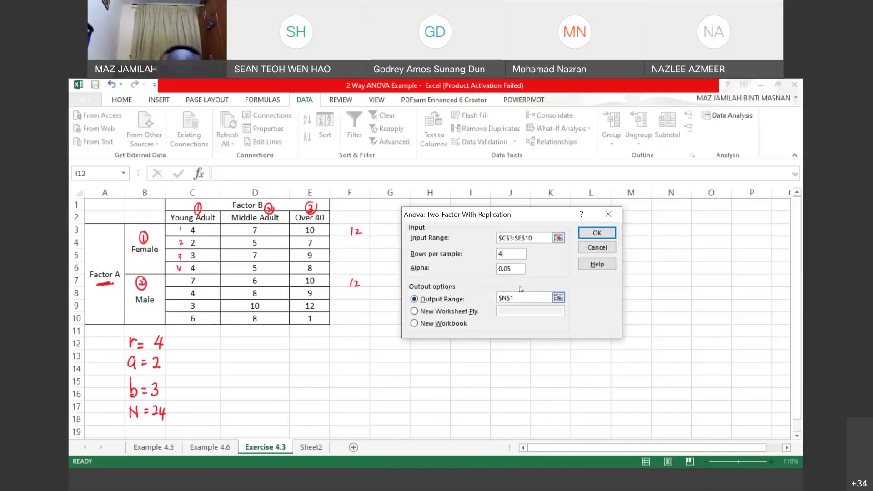
left_click(558, 298)
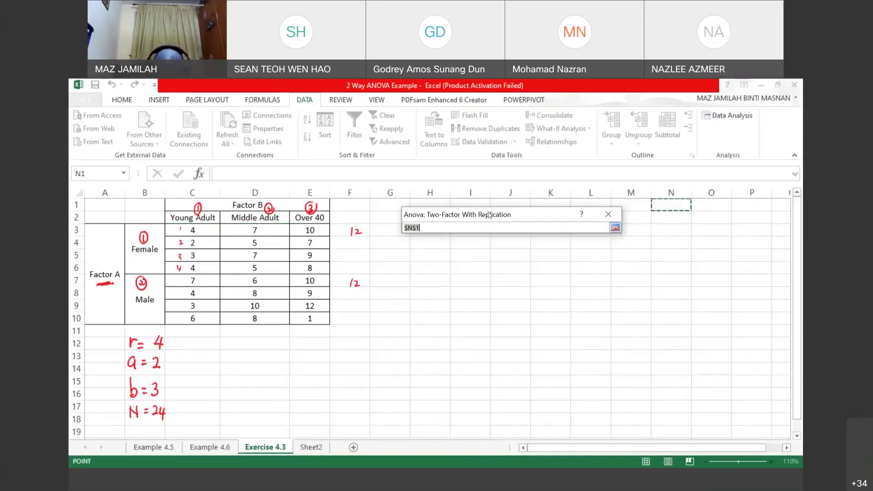
left_click(394, 209)
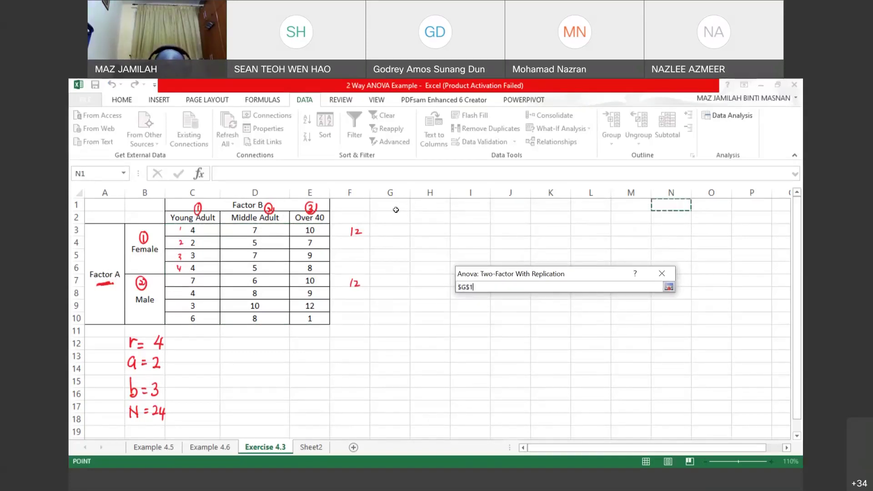
left_click(669, 288)
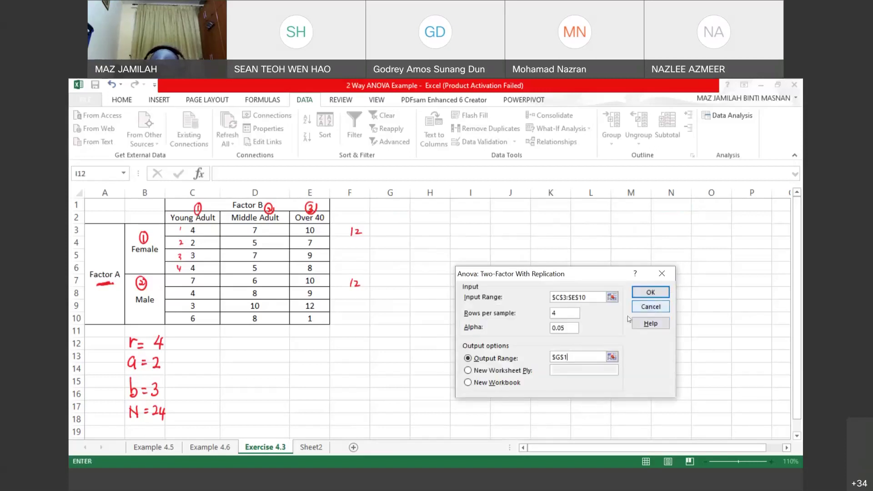
left_click(648, 291)
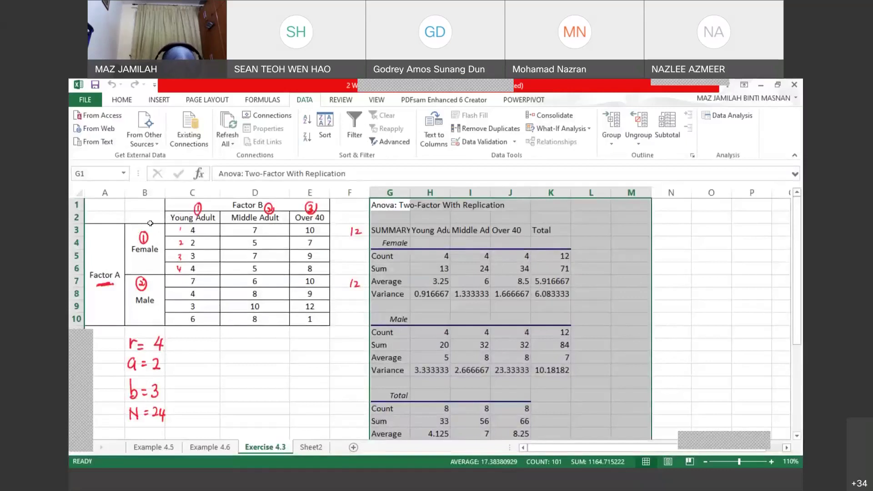
Step: Highlight the labelled data block B2:E10 and compare it with the Female and Male groups in the ANOVA summary
left_click(162, 221)
left_click_drag(162, 221, 310, 309)
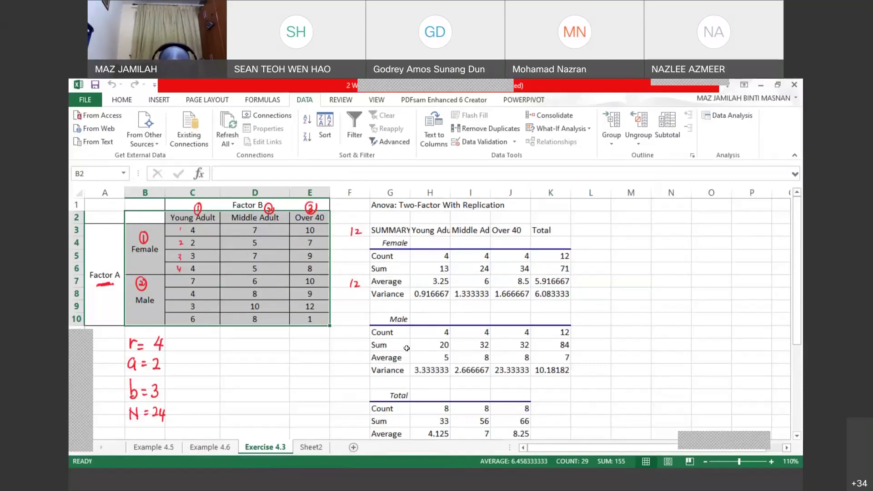
left_click(389, 243)
left_click(392, 319)
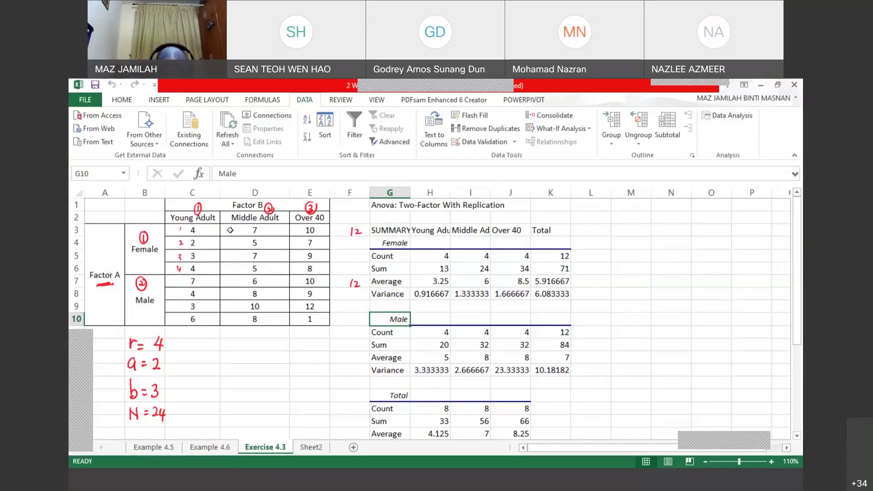
scroll(335, 271, "down", 1)
scroll(456, 265, "up", 1)
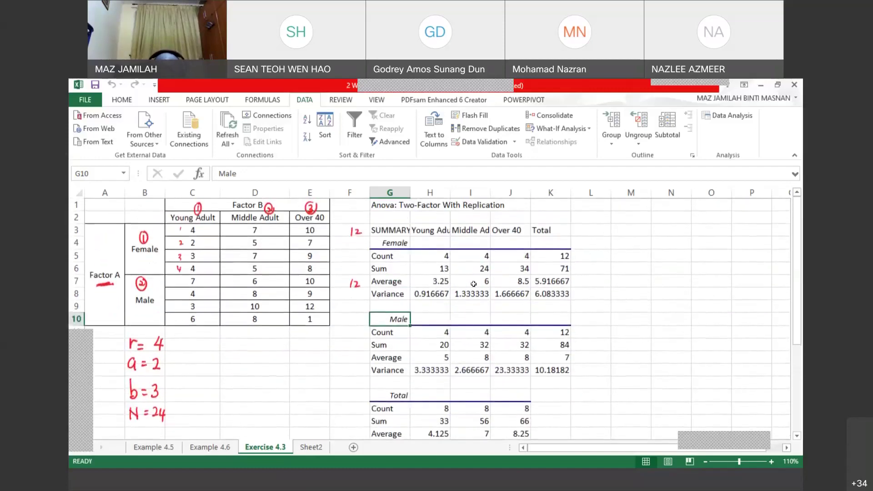
Step: Widen column G so the row labels of the ANOVA output fit
scroll(451, 252, "down", 1)
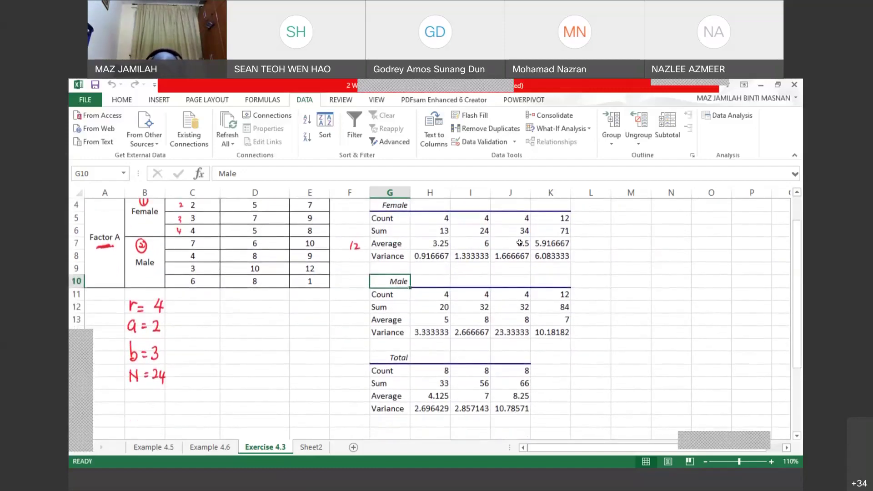
left_click_drag(410, 193, 448, 193)
scroll(491, 287, "down", 4)
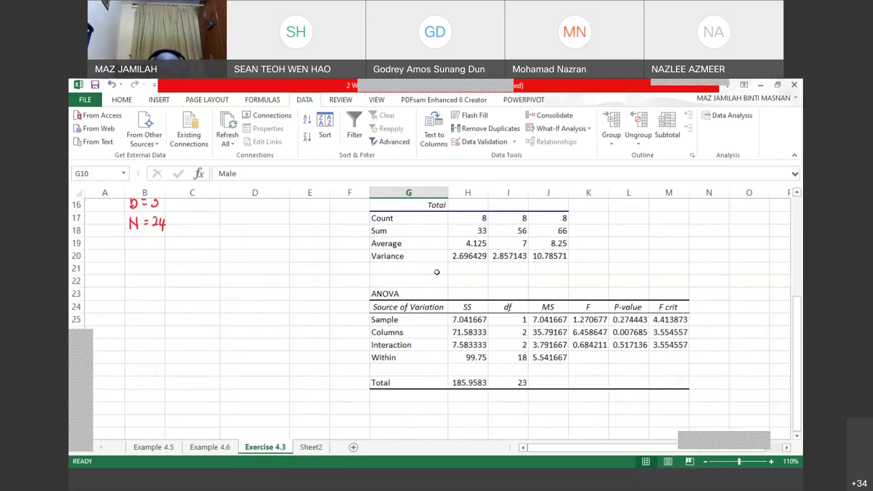
scroll(436, 273, "up", 5)
Step: Compare the Female summary's count and its Young Adult and Middle Adult sums with the matching scores in the data table
left_click(436, 244)
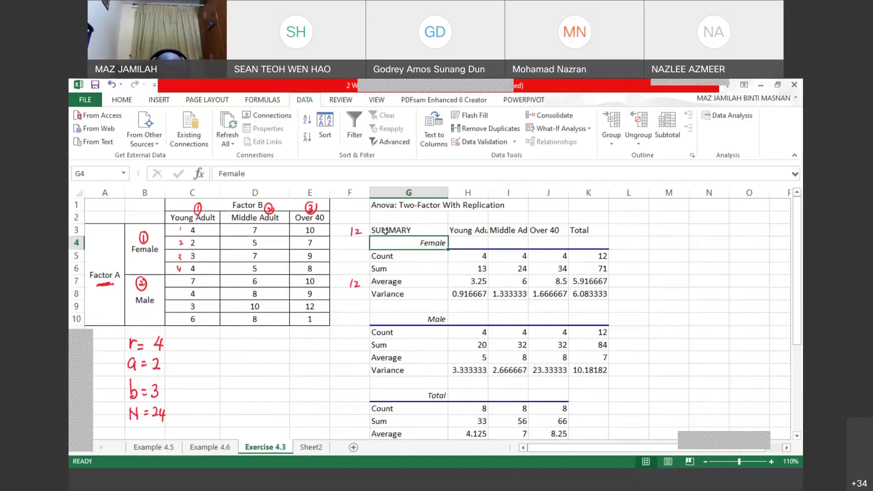
left_click_drag(386, 230, 591, 294)
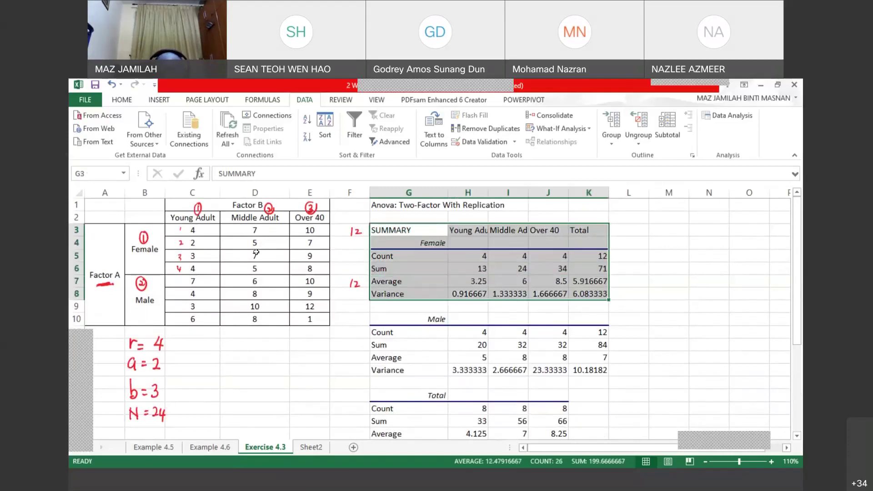
left_click_drag(171, 231, 311, 269)
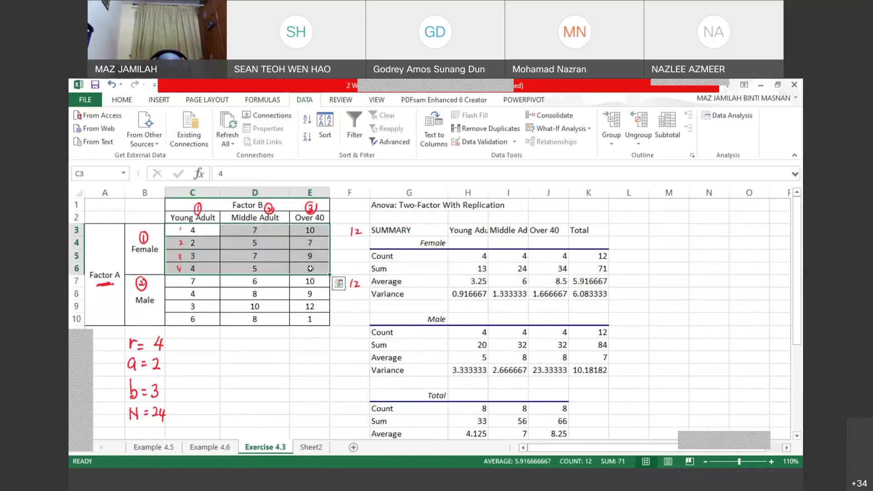
left_click(378, 256)
left_click(470, 271)
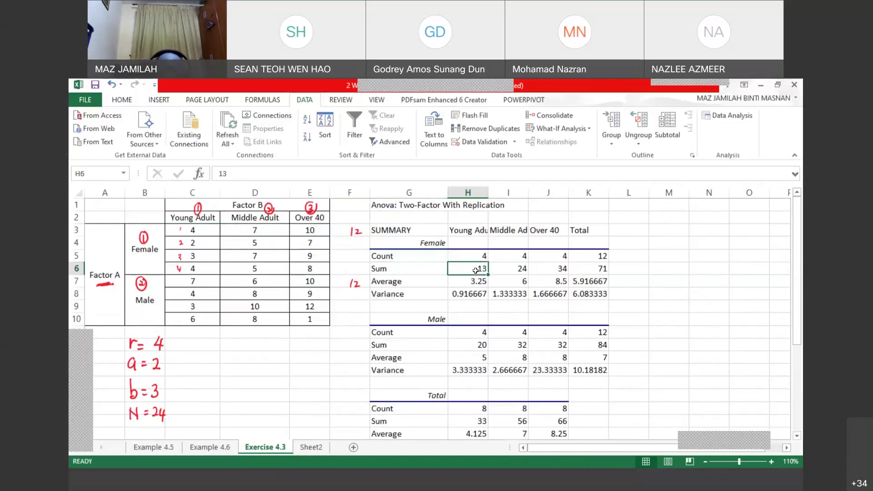
left_click_drag(212, 273, 190, 229)
left_click_drag(262, 268, 254, 230)
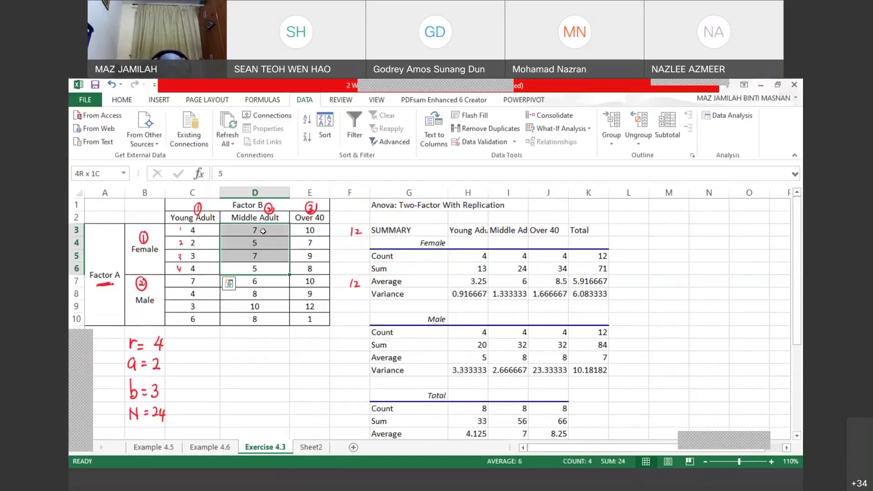
left_click(519, 271)
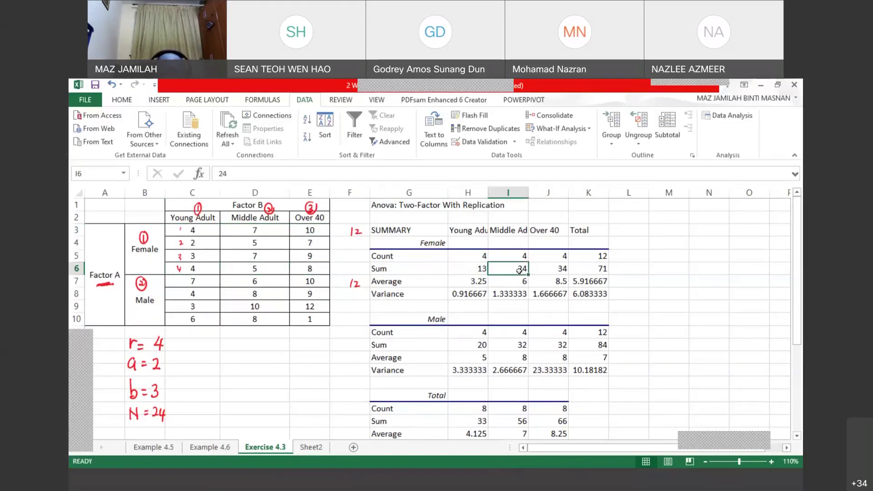
Step: Check the Female group's Over 40 sum and compare the Female averages across the age groups with the Male averages
left_click(563, 271)
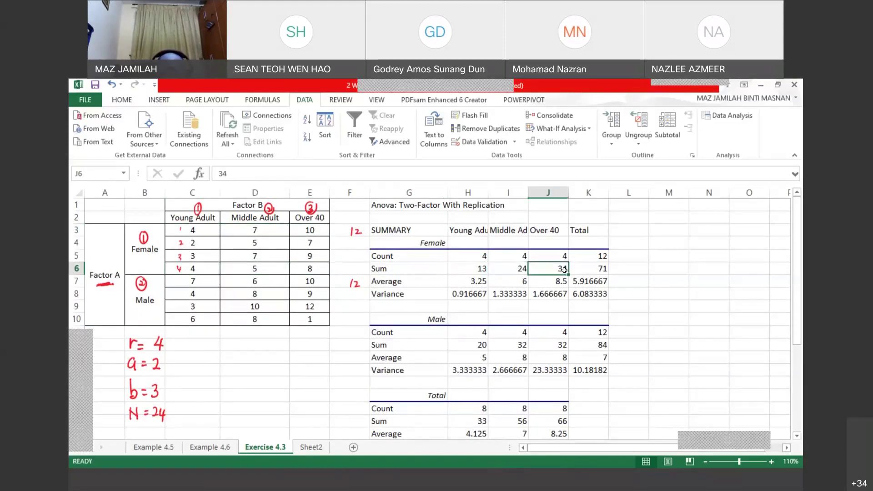
left_click(474, 282)
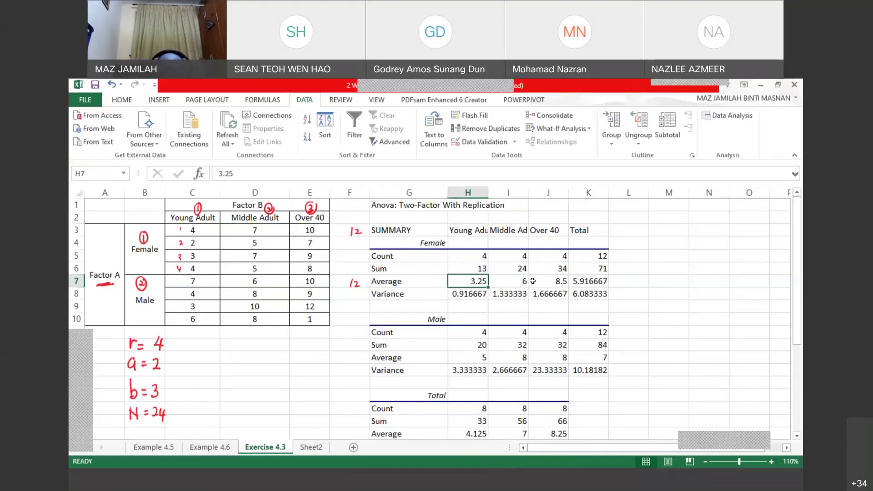
left_click(550, 281)
left_click_drag(474, 281, 553, 282)
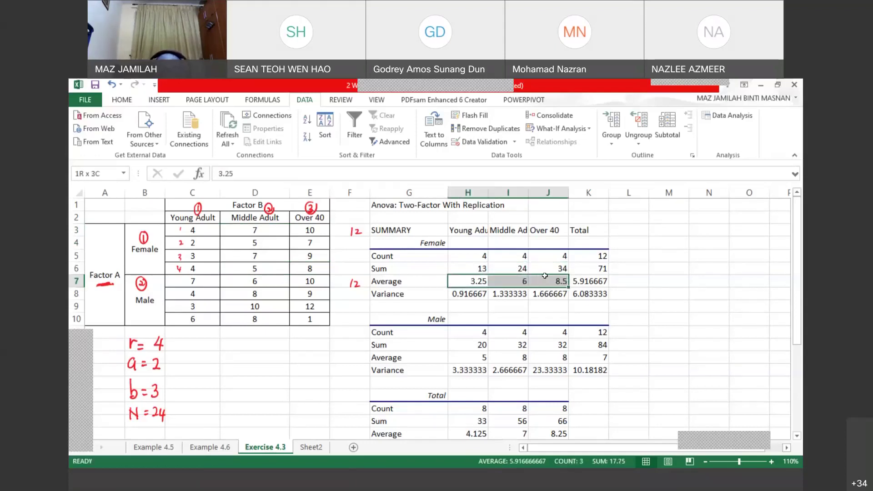
left_click_drag(474, 358, 550, 358)
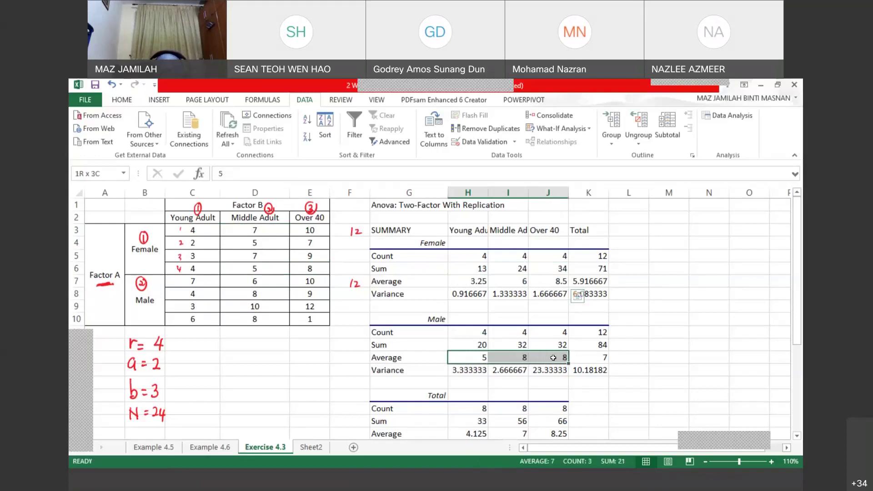
left_click(436, 320)
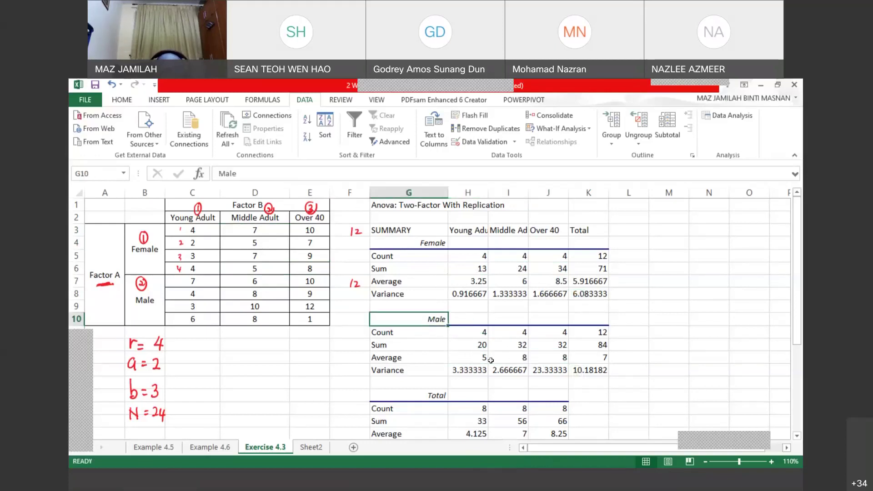
left_click_drag(484, 358, 554, 357)
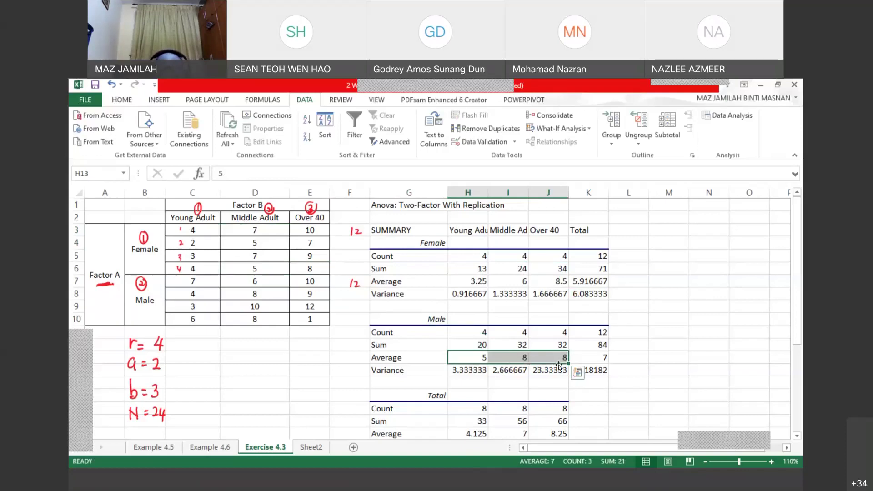
Step: Examine the count, sum, average and variance of each age group in the Total block of the ANOVA summary
scroll(564, 363, "down", 2)
left_click(548, 319)
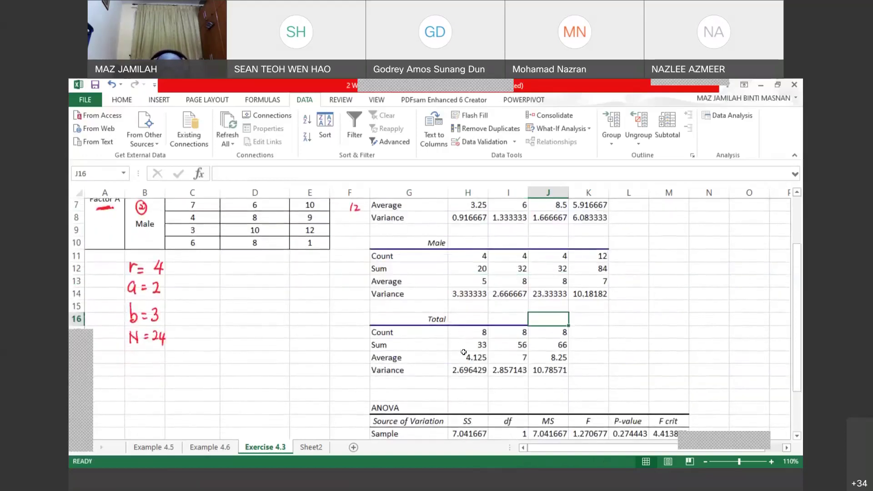
left_click_drag(390, 334, 563, 378)
left_click(589, 357)
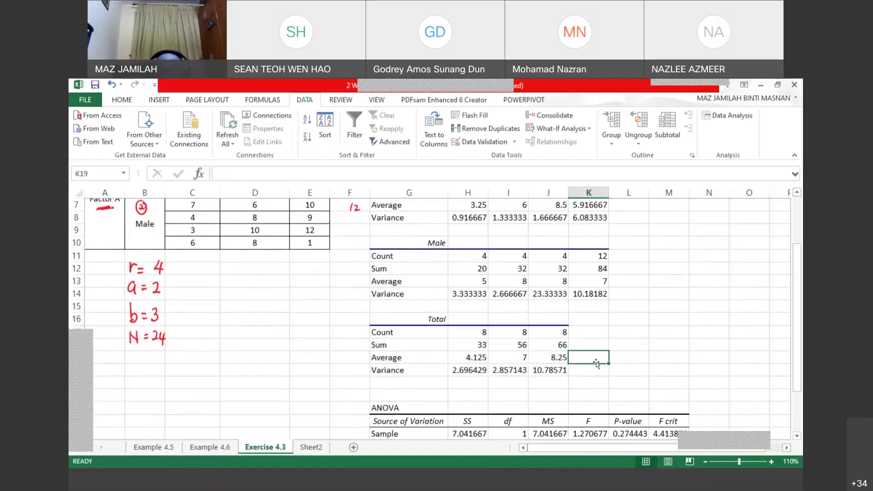
Step: Fill the Interaction row G27:M27 of the ANOVA table with yellow
scroll(592, 360, "down", 4)
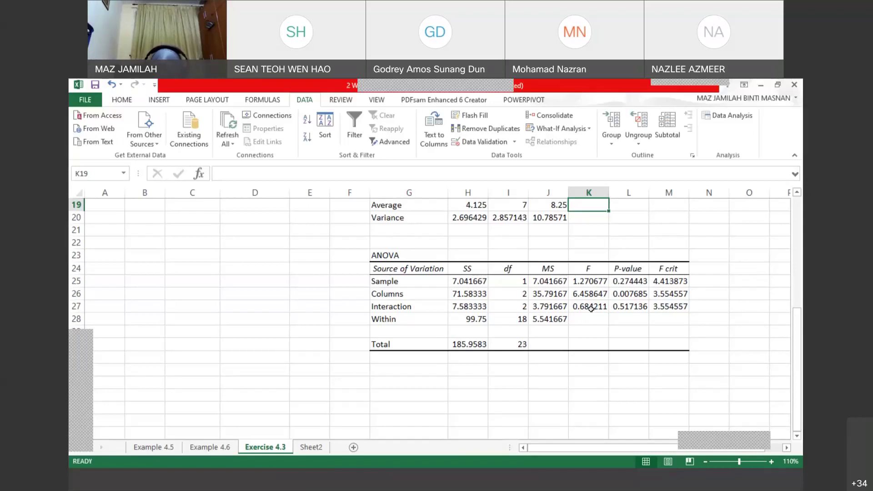
left_click_drag(405, 307, 685, 307)
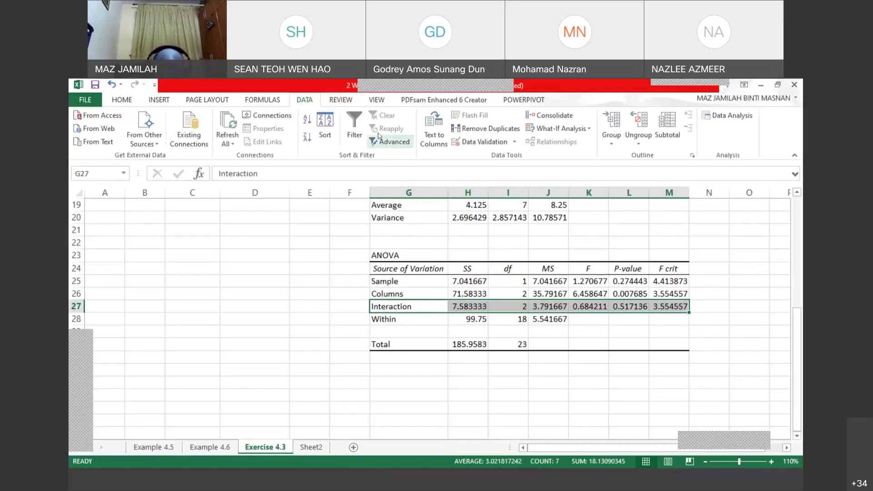
left_click(128, 101)
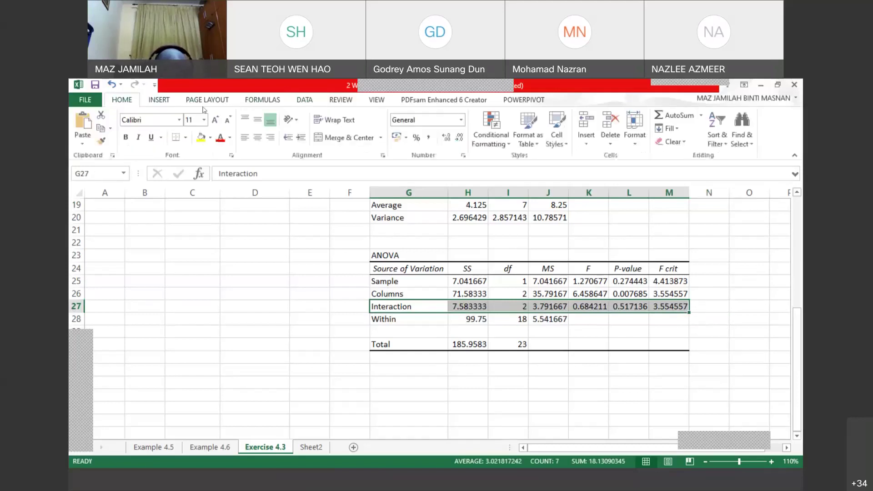
left_click(201, 137)
left_click(766, 293)
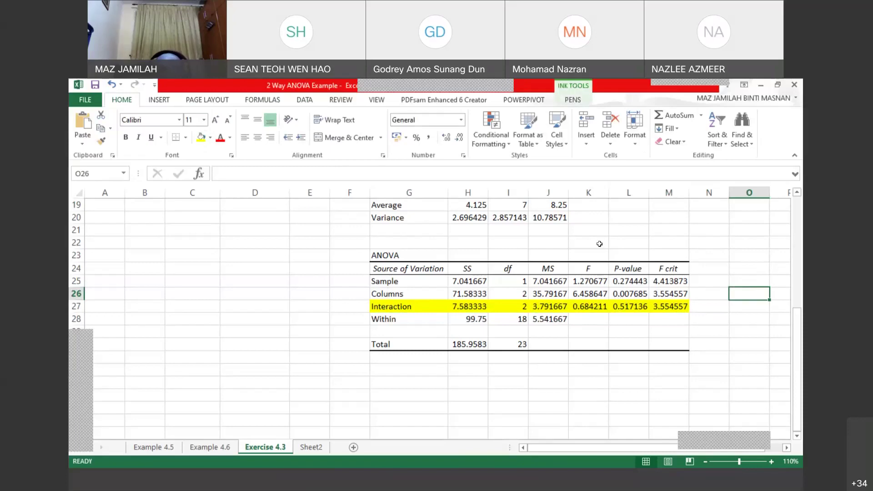
Step: Circle the Interaction row's P-value in red ink and write "α = 0.05" beside the row
left_click(573, 100)
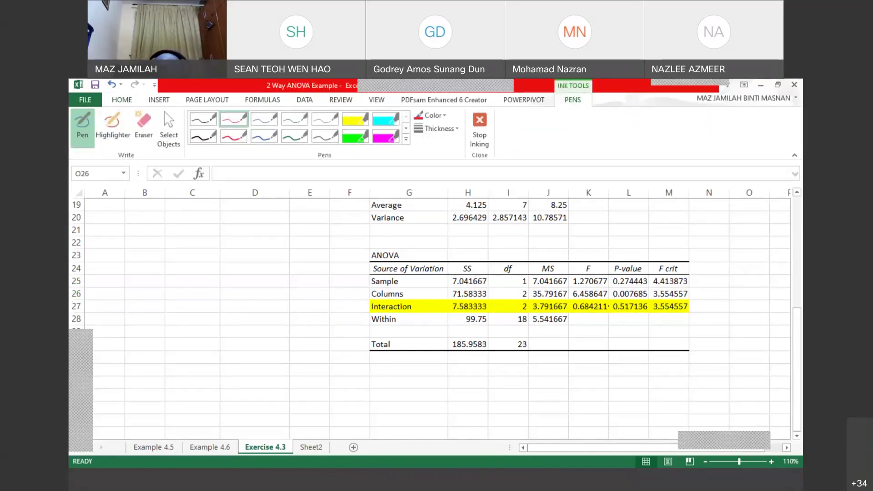
left_click_drag(621, 300, 645, 311)
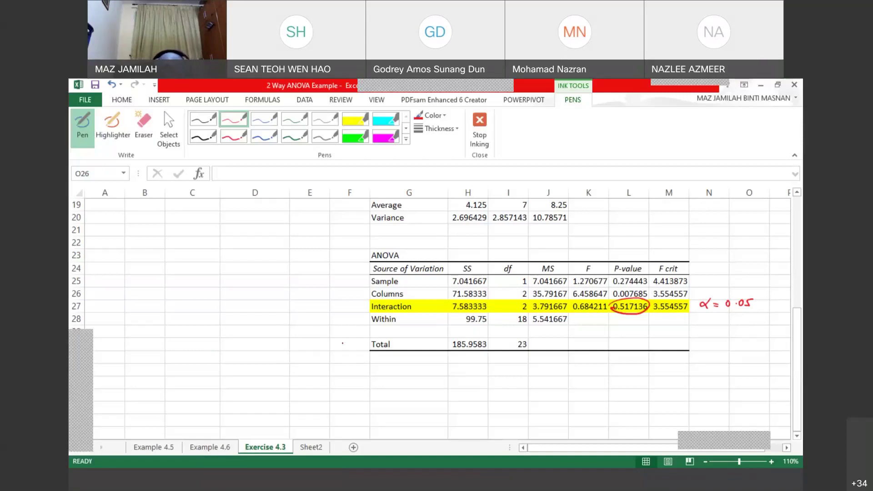
Step: Sketch a right-skewed F distribution curve with axes beside the ANOVA table and shade the rejection region in its upper tail
left_click_drag(142, 328, 274, 328)
left_click_drag(142, 328, 132, 246)
mouse_move(143, 327)
left_mouse_down()
mouse_move(156, 263)
mouse_move(297, 330)
left_mouse_up()
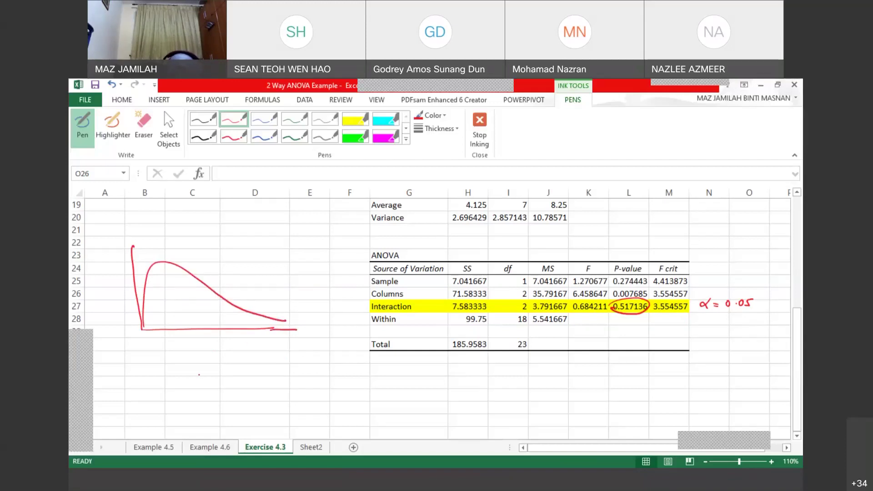
mouse_move(241, 301)
left_mouse_down()
mouse_move(243, 331)
mouse_move(250, 312)
left_mouse_up()
left_click_drag(243, 322, 287, 322)
Step: Label the boundary of the shaded region with the critical value "F cv = 3.55" in red ink
left_click_drag(237, 337, 244, 349)
left_click(256, 348)
left_click_drag(247, 347, 260, 344)
left_click_drag(256, 347, 260, 347)
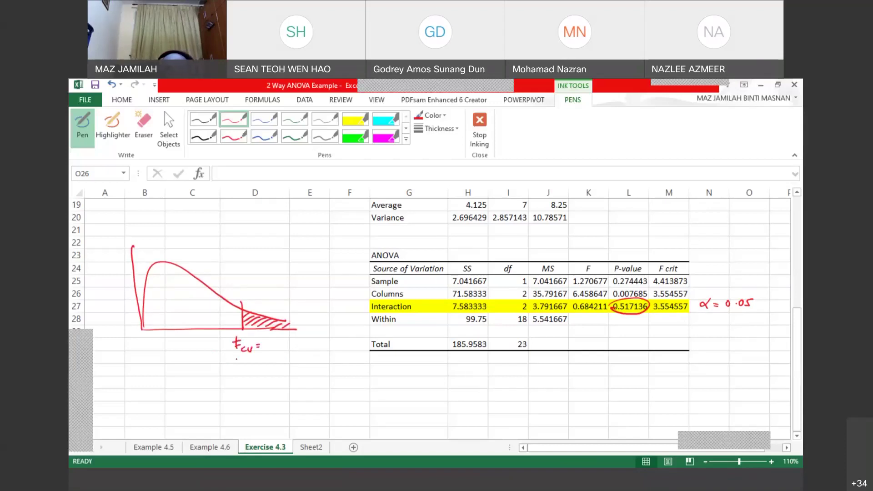
left_click_drag(267, 342, 268, 350)
left_click(273, 349)
left_click_drag(281, 342, 276, 350)
mouse_move(291, 342)
left_mouse_down()
mouse_move(287, 349)
mouse_move(293, 342)
left_mouse_up()
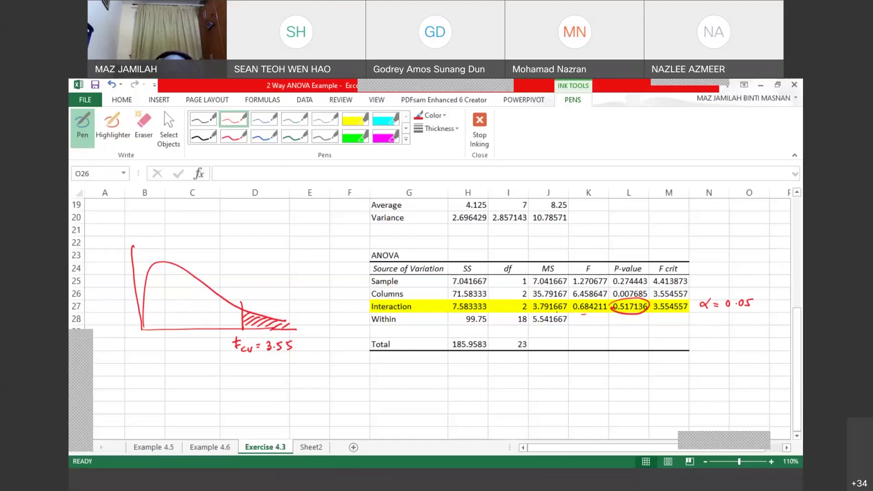
Step: Mark the test statistic on the curve as "F test = 0.6" and write "no significant" under an arrow towards the Interaction row
mouse_move(163, 281)
left_mouse_down()
mouse_move(161, 344)
mouse_move(144, 367)
mouse_move(169, 370)
left_mouse_up()
left_click_drag(163, 363, 178, 359)
left_click_drag(166, 364, 197, 363)
left_click(189, 364)
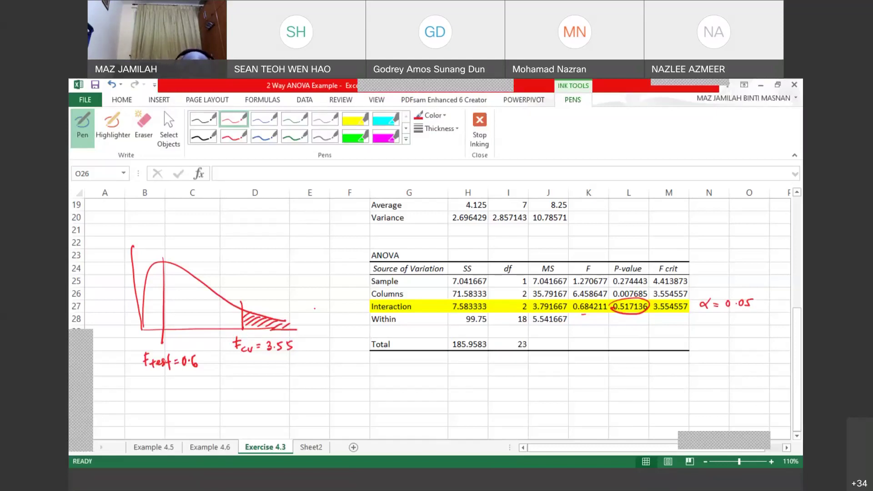
left_click_drag(301, 317, 359, 309)
left_click_drag(312, 321, 379, 314)
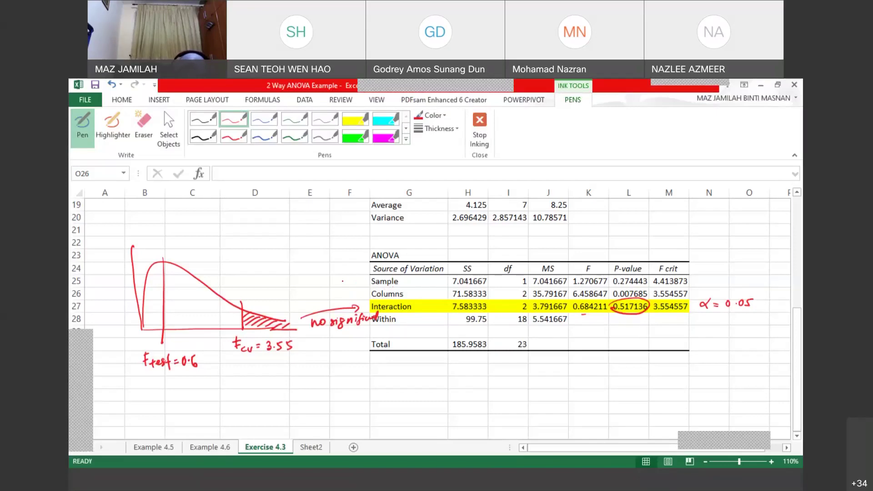
Step: Ink "(A)" beside Sample and "(B)" beside Columns in the ANOVA table, stop inking and return to the data table
mouse_move(408, 277)
left_mouse_down()
mouse_move(405, 287)
mouse_move(416, 283)
left_mouse_up()
left_click_drag(422, 276, 416, 297)
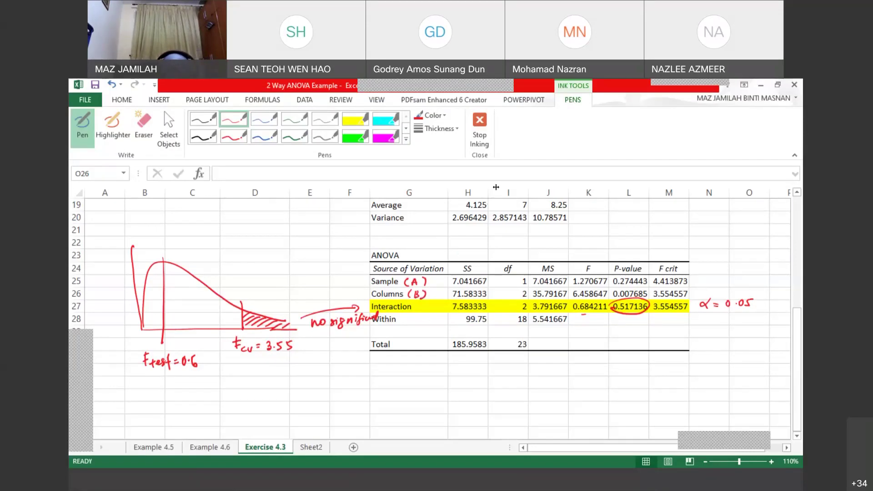
left_click(479, 129)
scroll(526, 350, "up", 6)
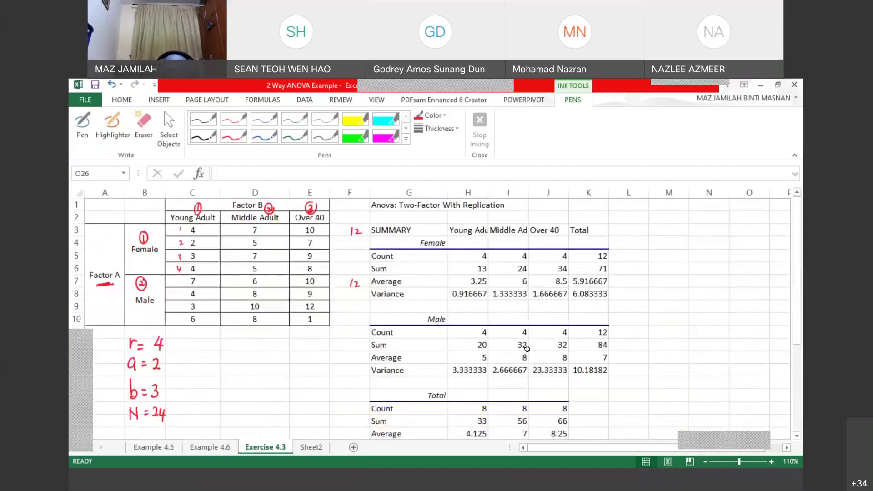